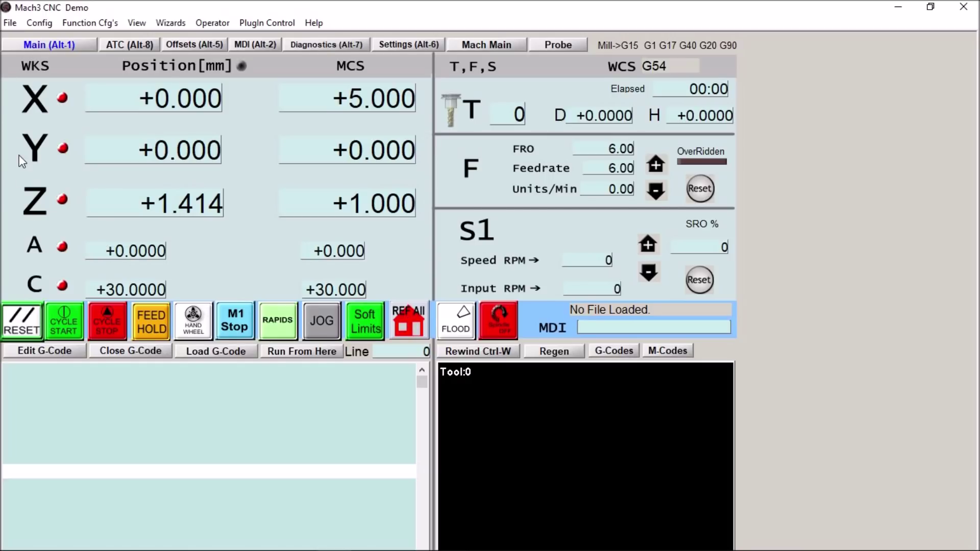
Reference all axes home and open the MPG hand wheel jog panel.
click(404, 328)
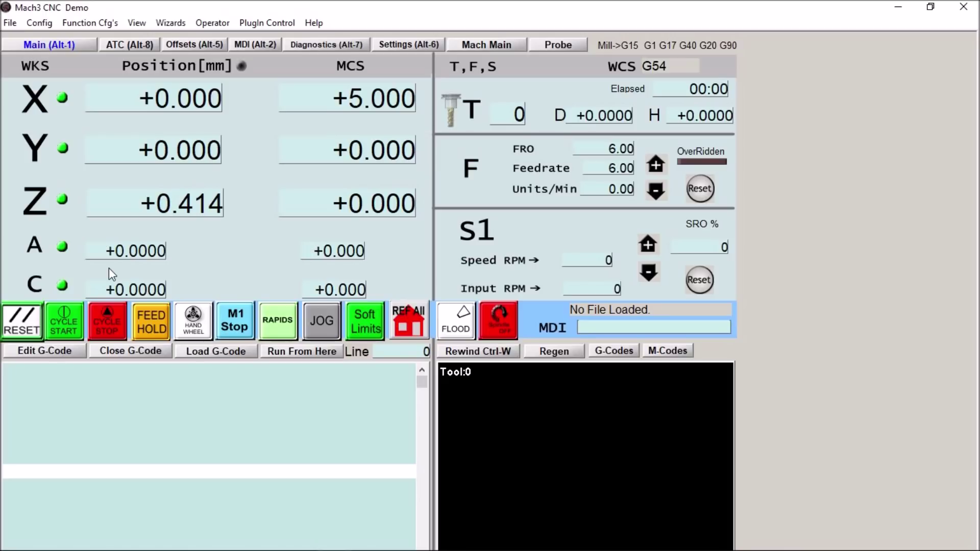
click(30, 329)
click(23, 322)
click(193, 321)
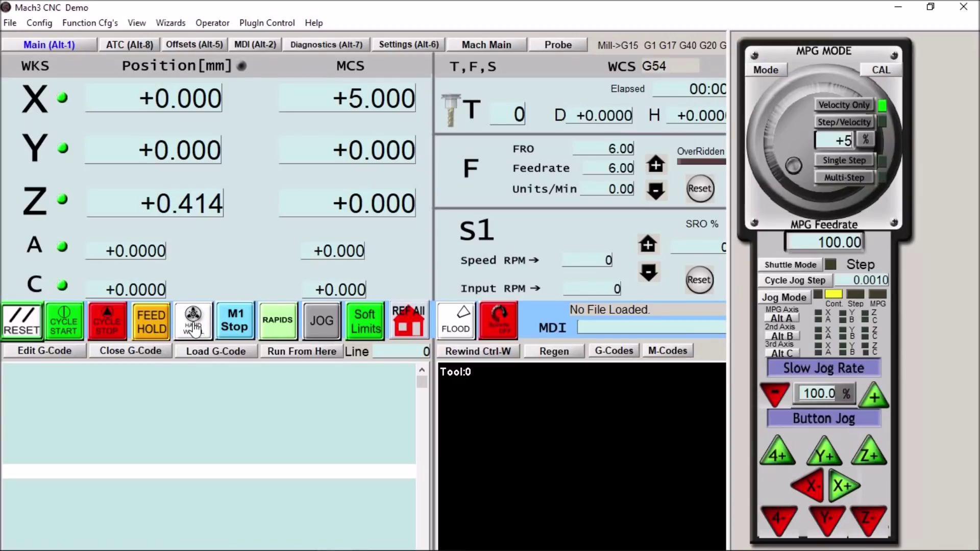
Switch M1 Stop, Rapids, Jog and Soft Limits off and back on.
click(236, 329)
click(236, 330)
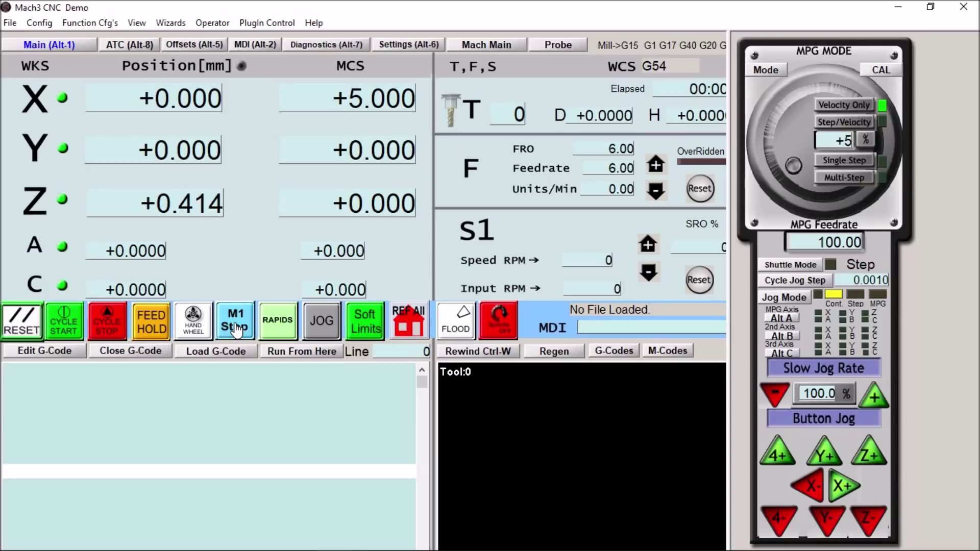
click(279, 325)
click(279, 324)
click(322, 325)
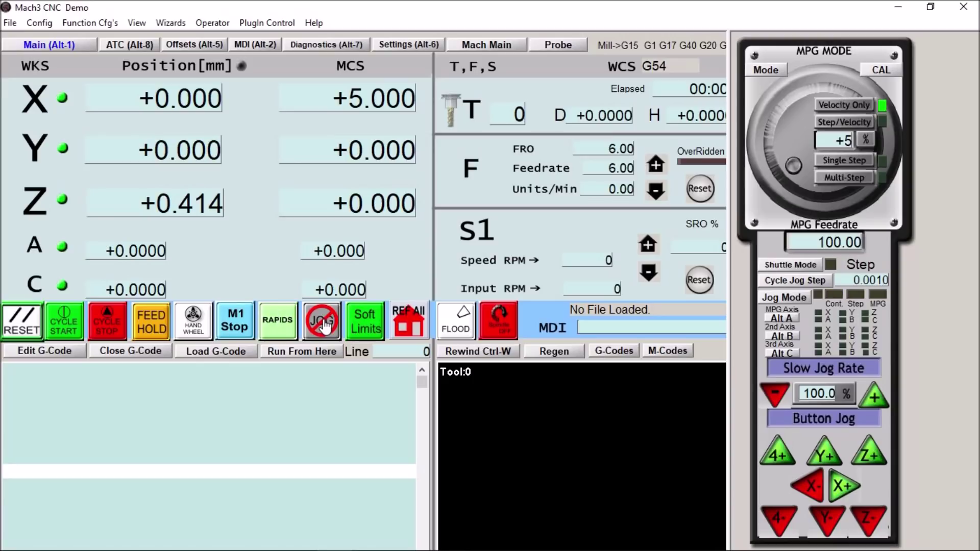
click(322, 325)
click(363, 325)
click(363, 325)
Switch the flood coolant and the spindle on and off again.
click(456, 321)
click(460, 329)
click(461, 329)
click(461, 329)
click(461, 332)
click(459, 334)
click(456, 329)
click(449, 326)
click(439, 326)
click(437, 326)
click(459, 337)
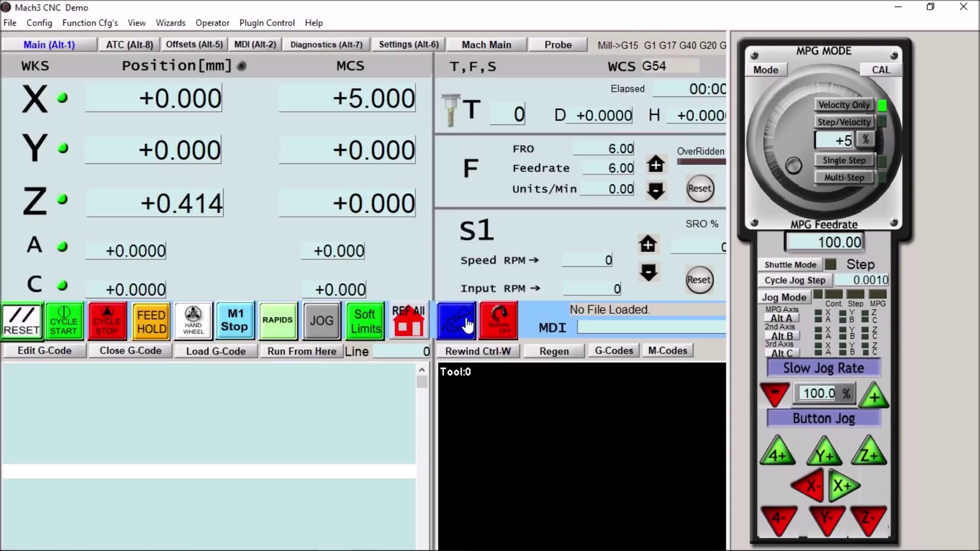
click(460, 337)
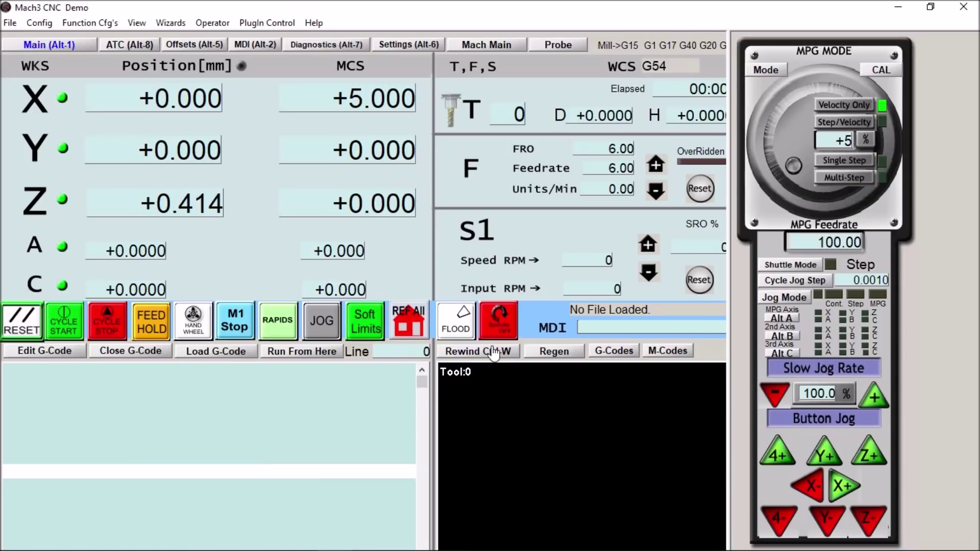
click(511, 330)
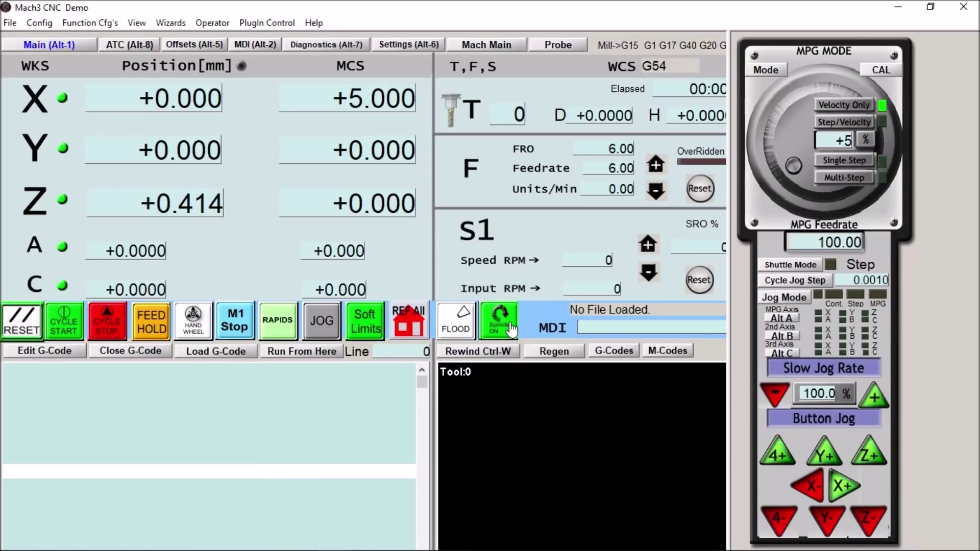
click(509, 337)
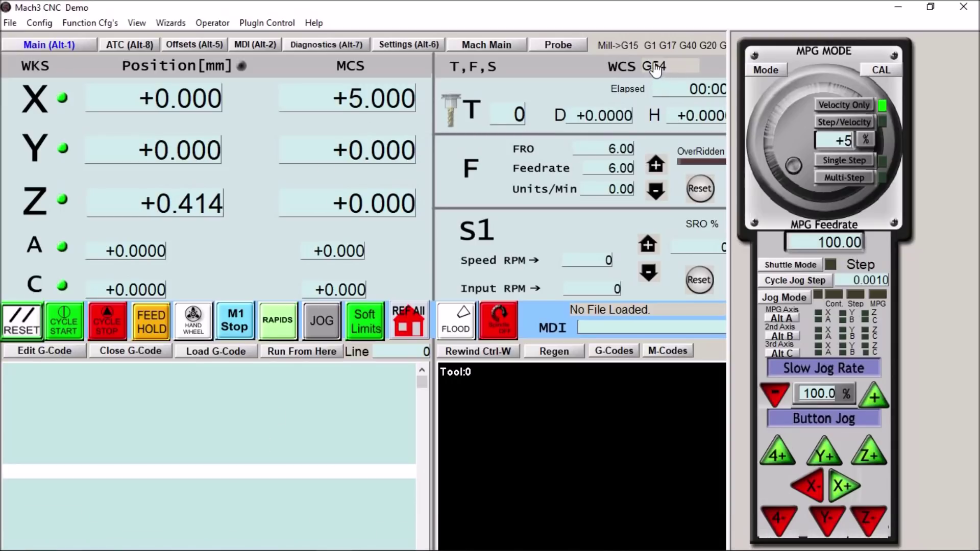
Close the hand wheel jog panel and re-enable M1 Stop, Rapids and Jog.
click(193, 319)
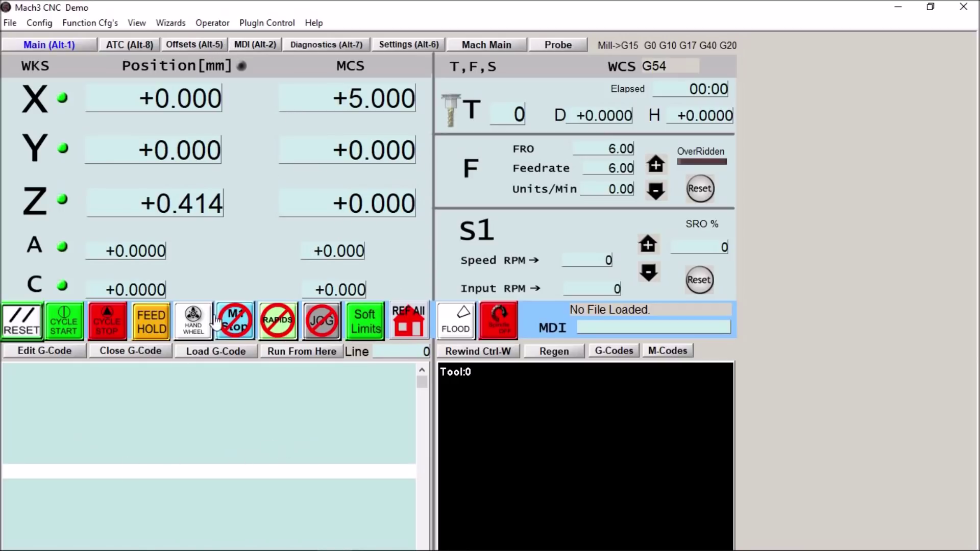
click(235, 320)
click(277, 320)
click(322, 321)
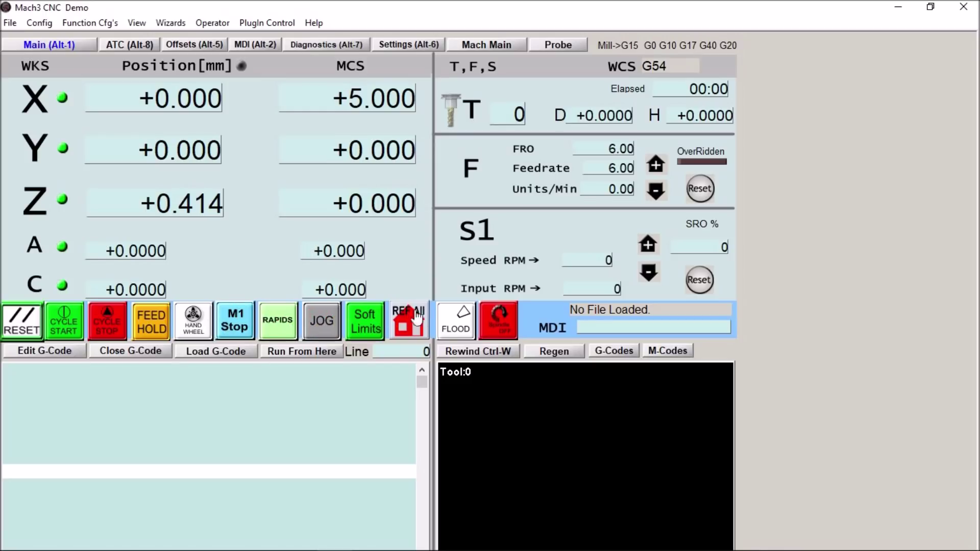
Review the Mach Main, Probe, Settings, Diagnostics, MDI and Offsets screens, ending on the ATC screen.
click(474, 45)
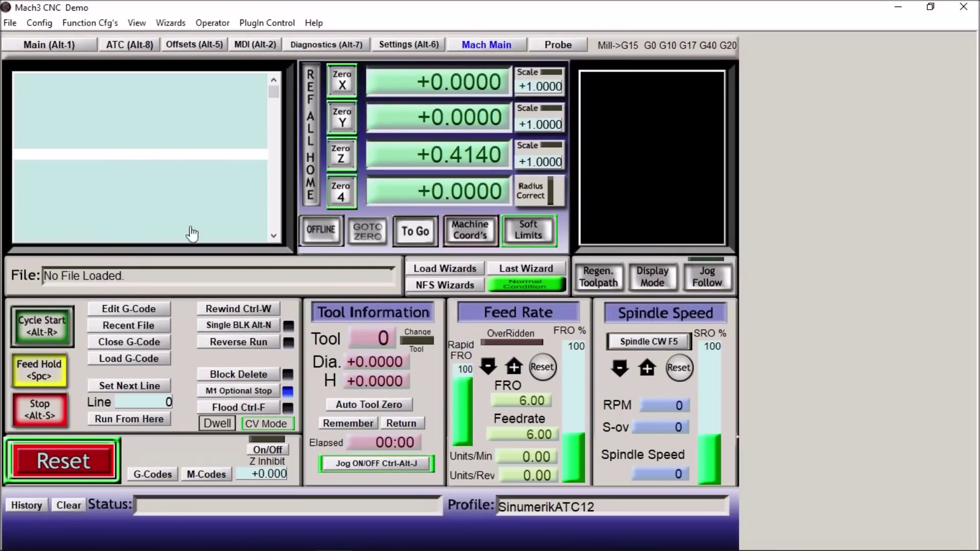
click(69, 46)
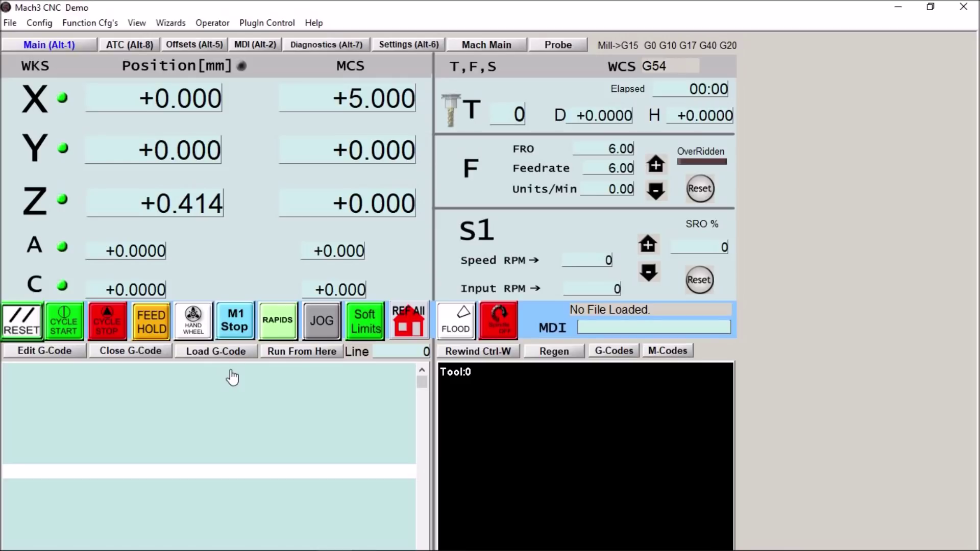
click(556, 47)
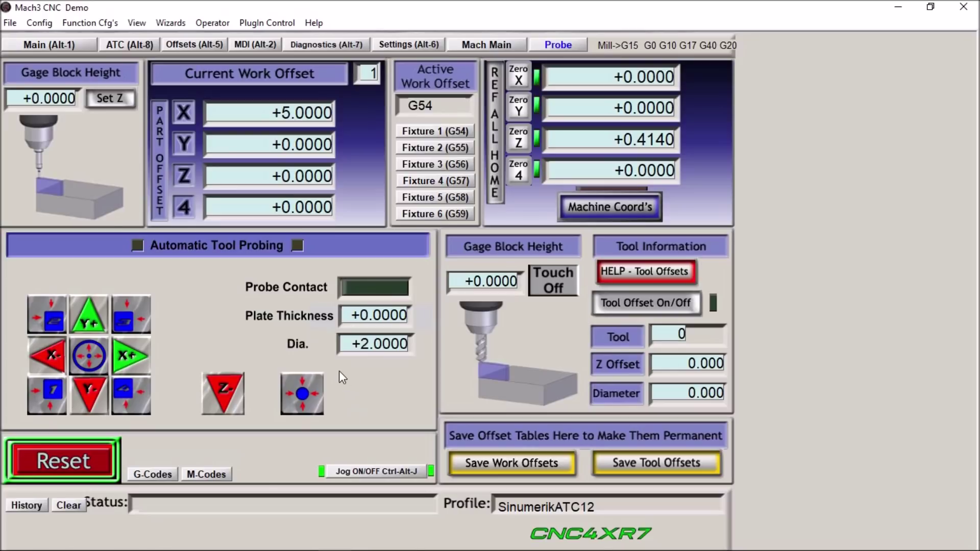
click(403, 46)
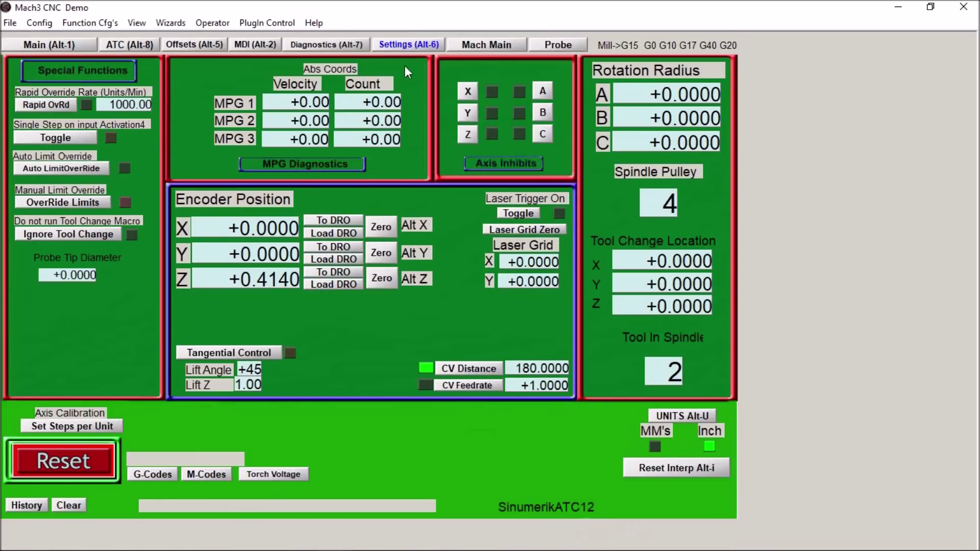
click(327, 45)
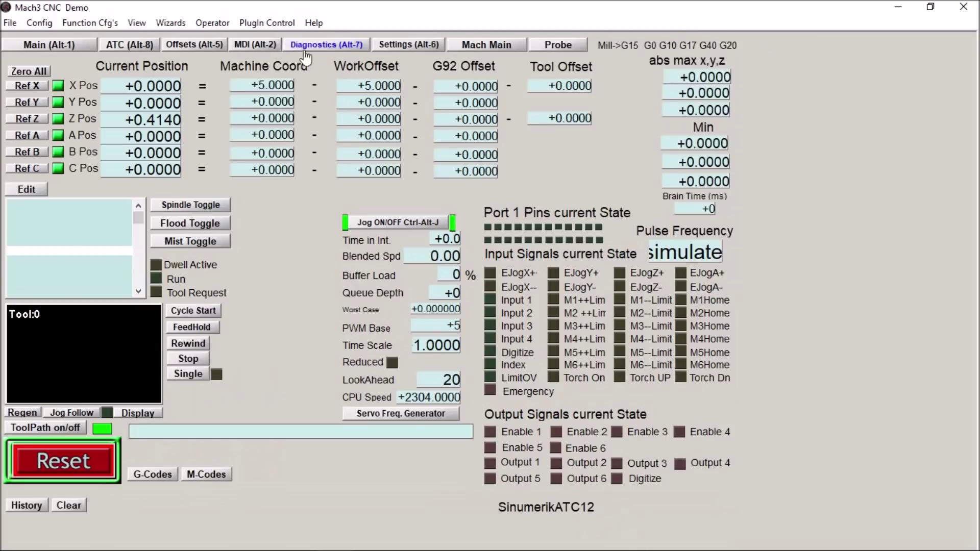
click(251, 48)
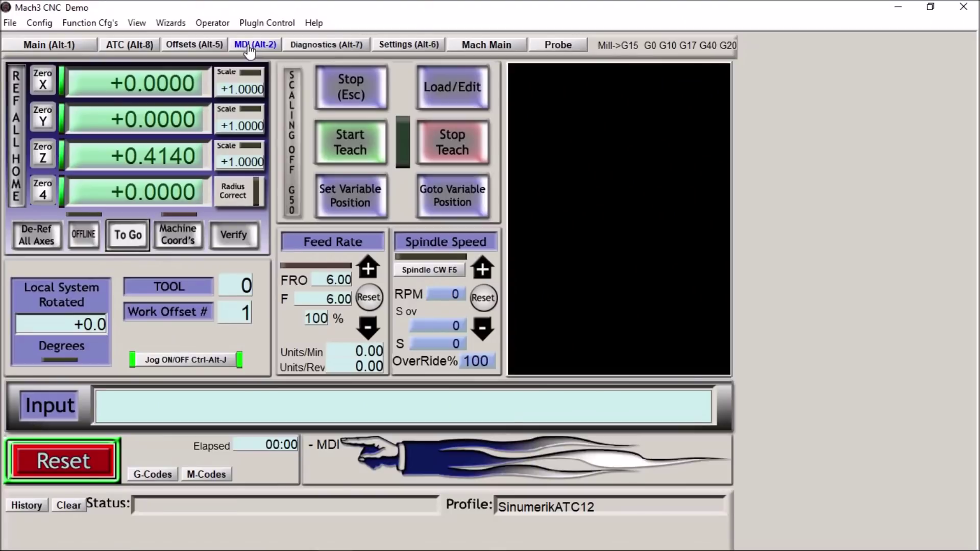
click(199, 49)
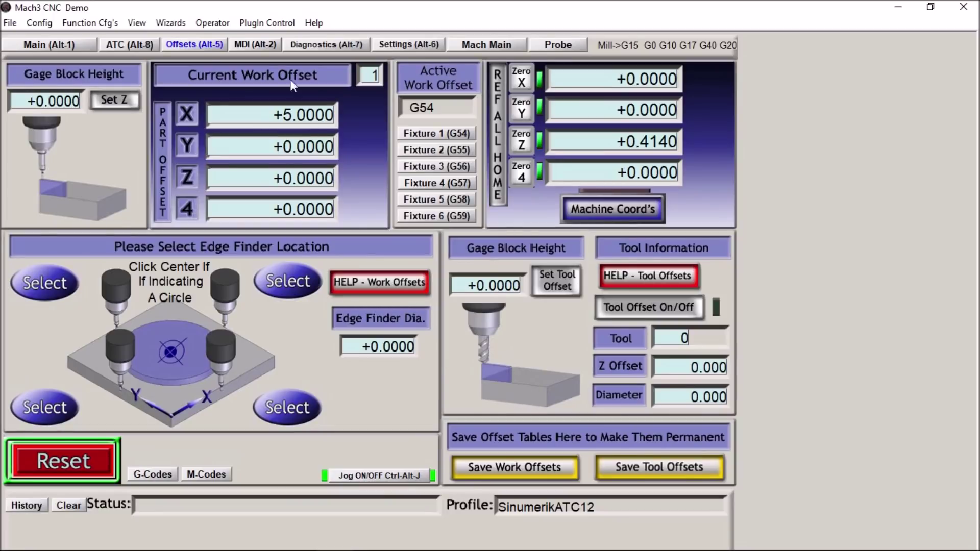
click(130, 45)
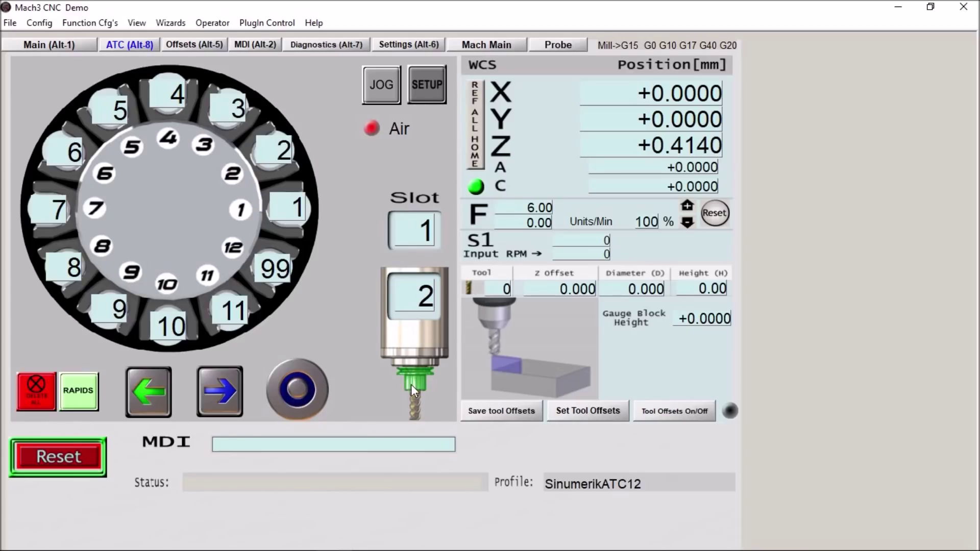
Release and re-clamp the tool in the spindle twice.
click(297, 390)
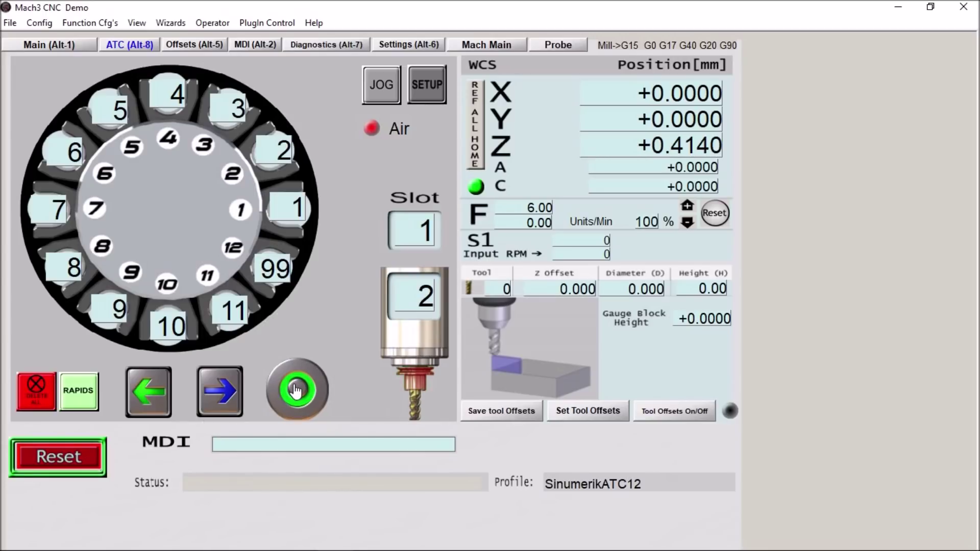
click(322, 388)
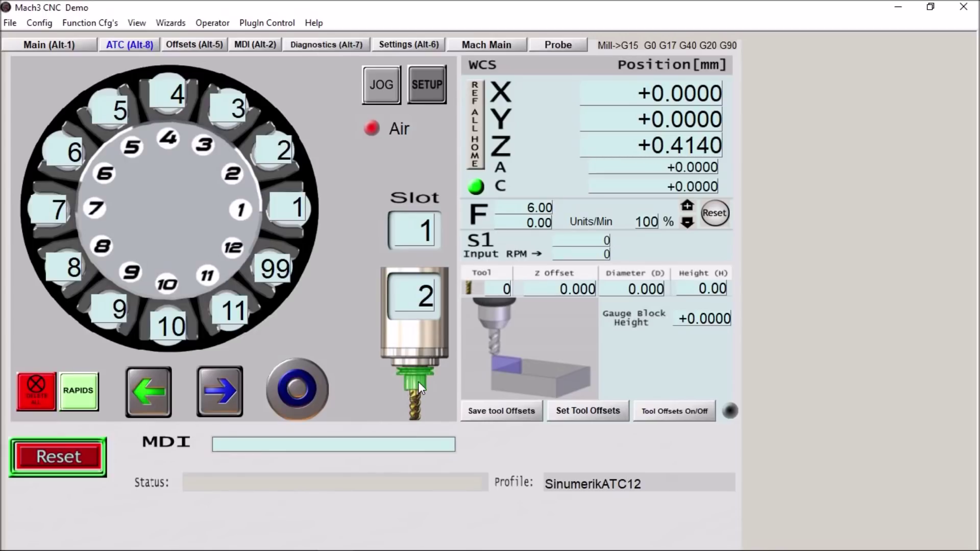
click(298, 390)
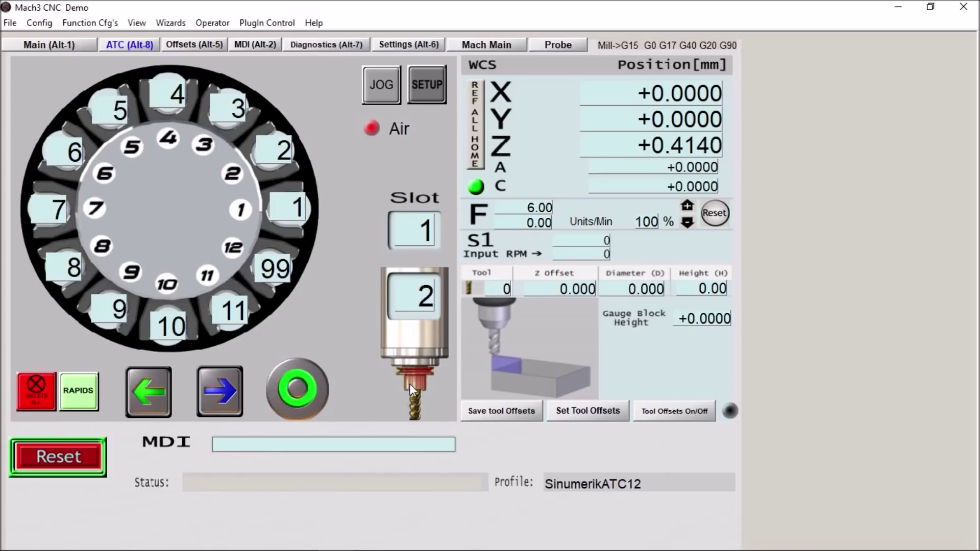
click(420, 410)
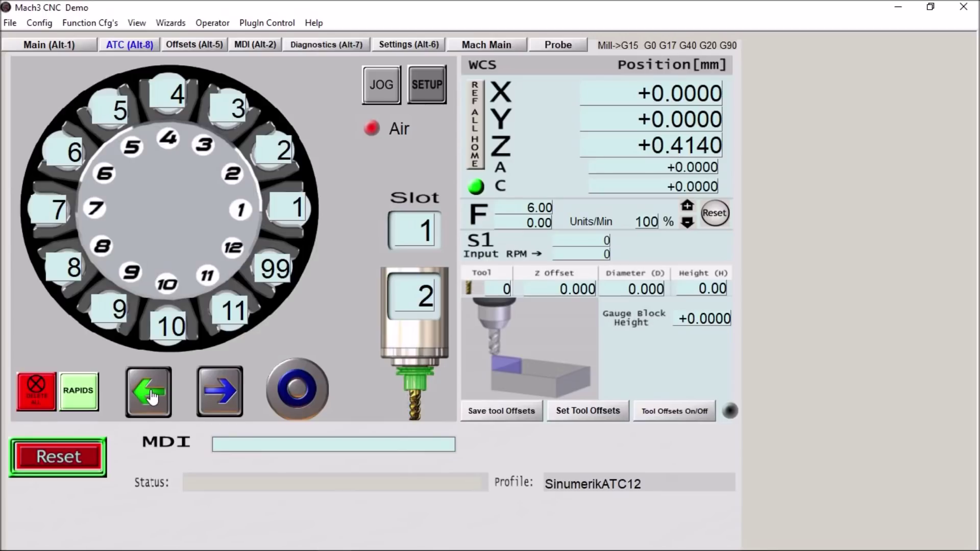
Try the tool carousel's forward and reverse rotation controls.
click(212, 407)
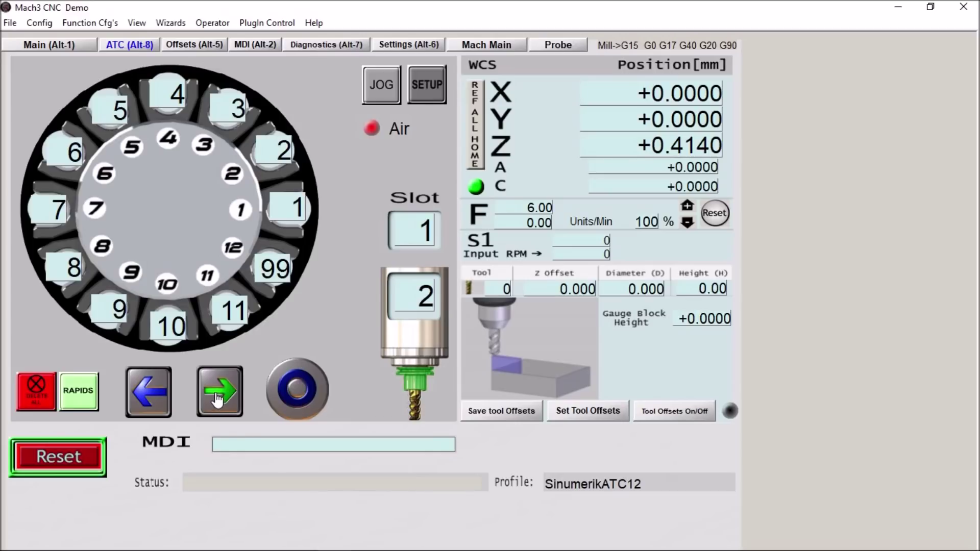
click(217, 399)
click(151, 402)
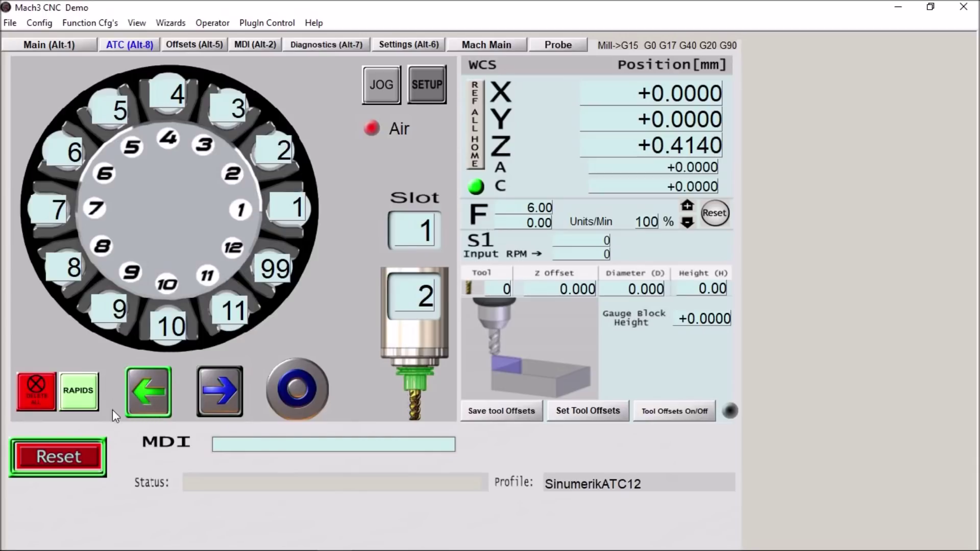
click(160, 377)
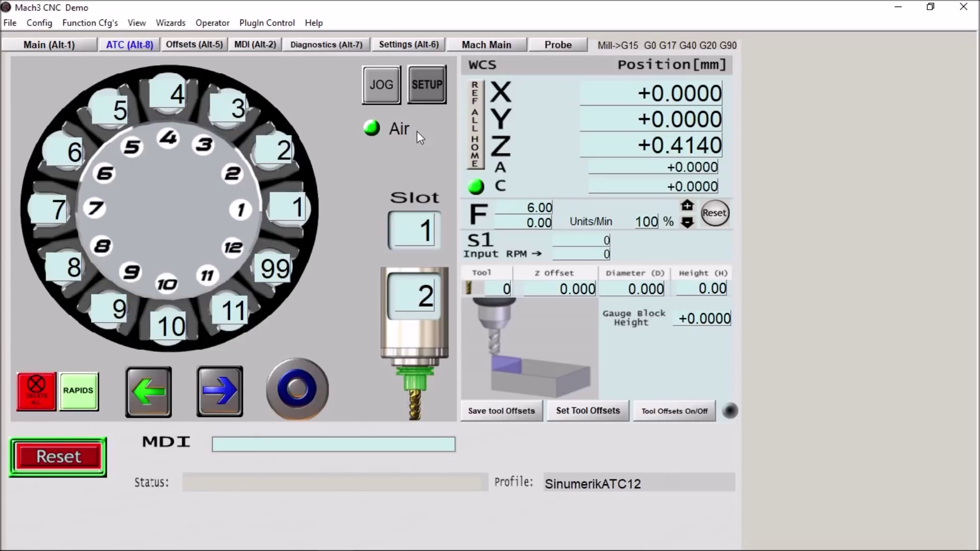
Toggle the ATC air signal and switch Rapids off and back on.
click(390, 135)
click(78, 394)
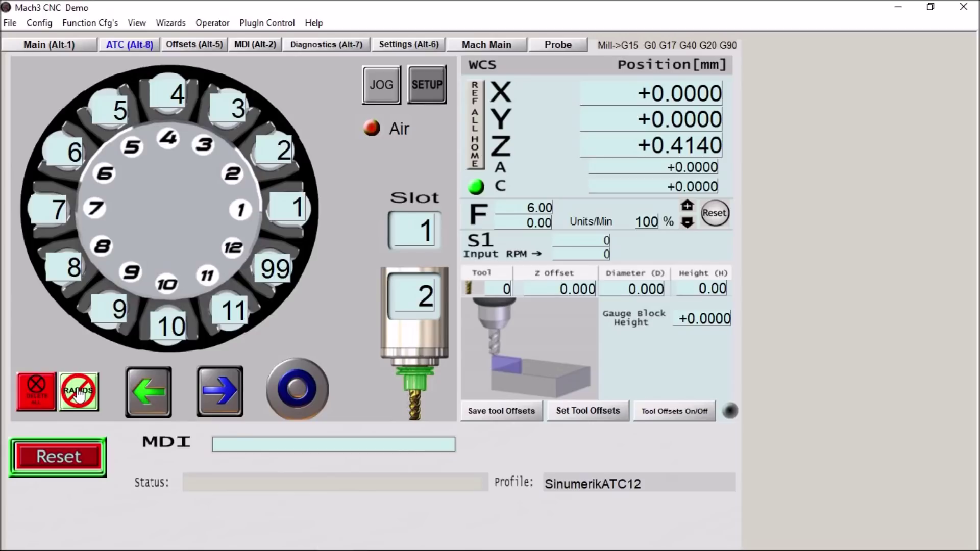
click(78, 394)
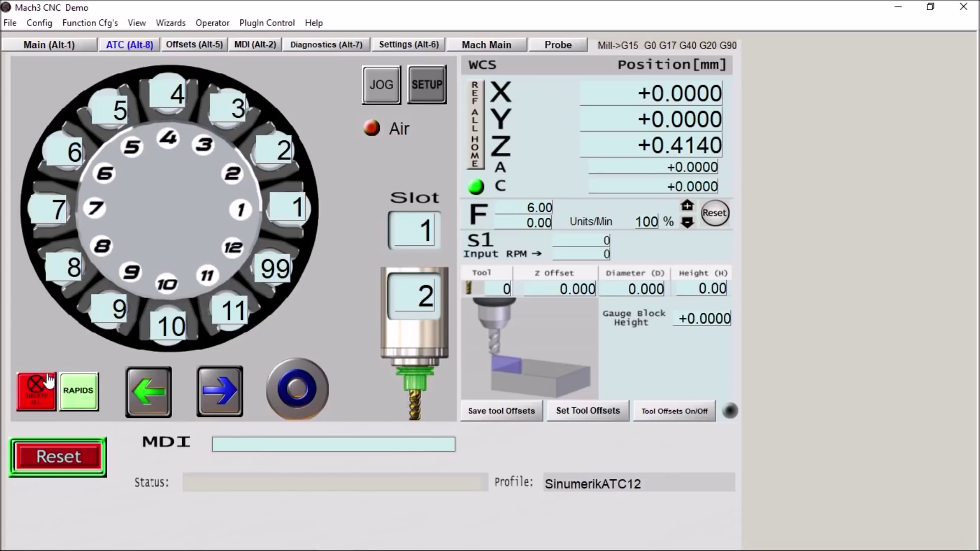
Request deletion of all ATC tool data and decline it.
click(43, 391)
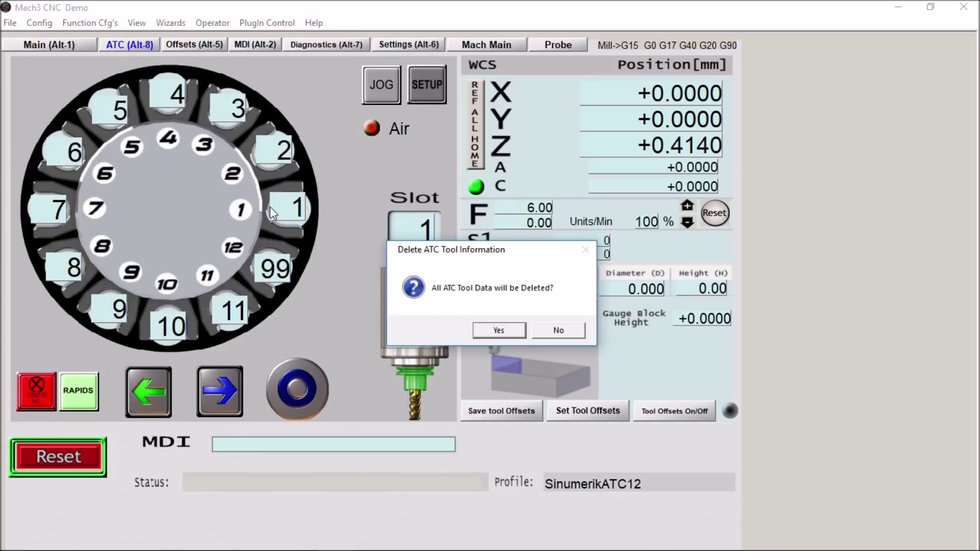
click(555, 335)
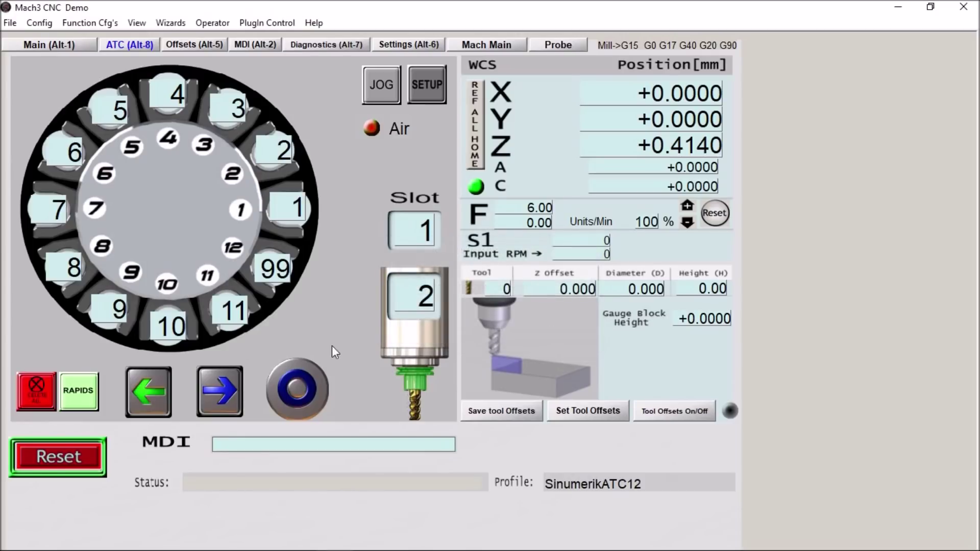
Open the ATC setup page and set the Z Clearance Plane.
click(427, 96)
click(428, 96)
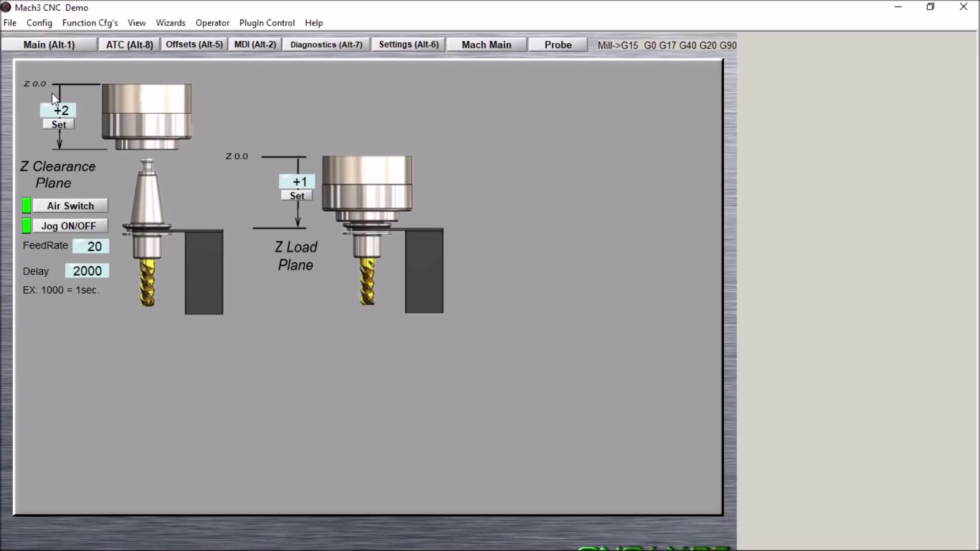
click(59, 128)
click(53, 126)
click(53, 125)
Toggle the Air Switch option in the ATC setup and return to the ATC screen.
click(53, 209)
click(71, 208)
click(131, 46)
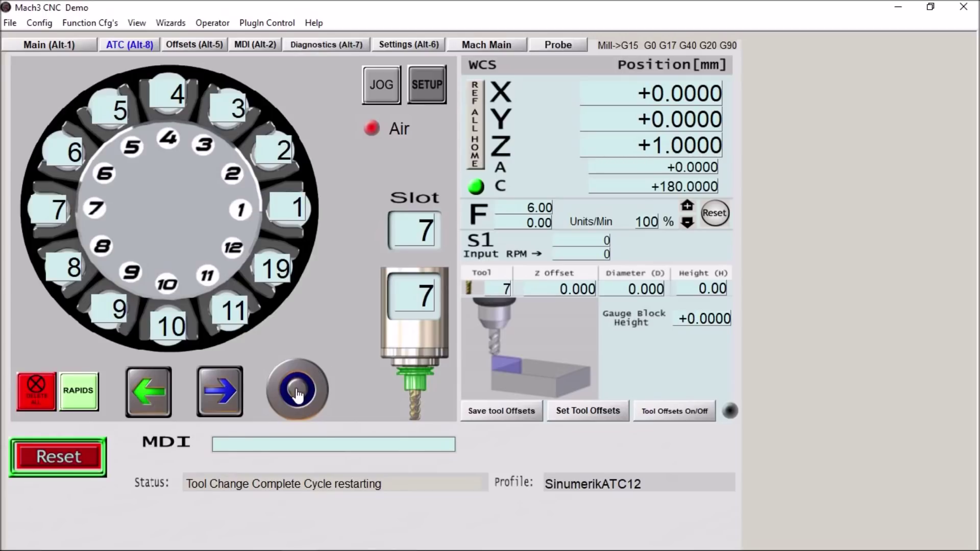
Release and re-clamp tool 7 in the spindle twice.
click(298, 394)
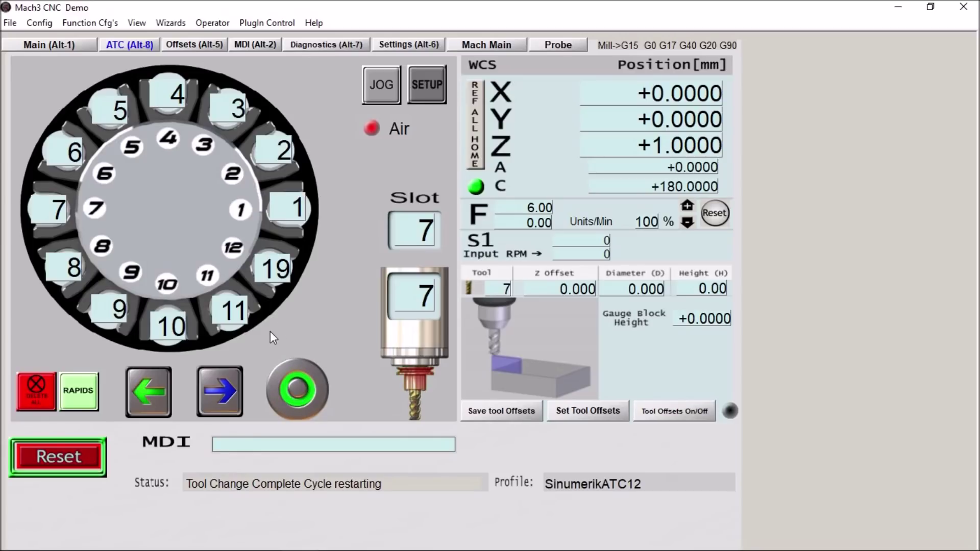
click(411, 381)
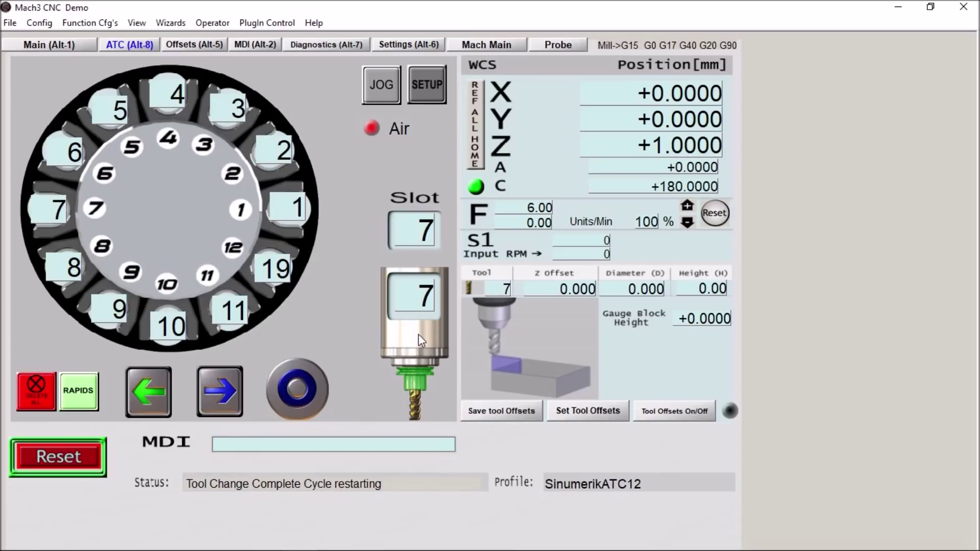
click(298, 393)
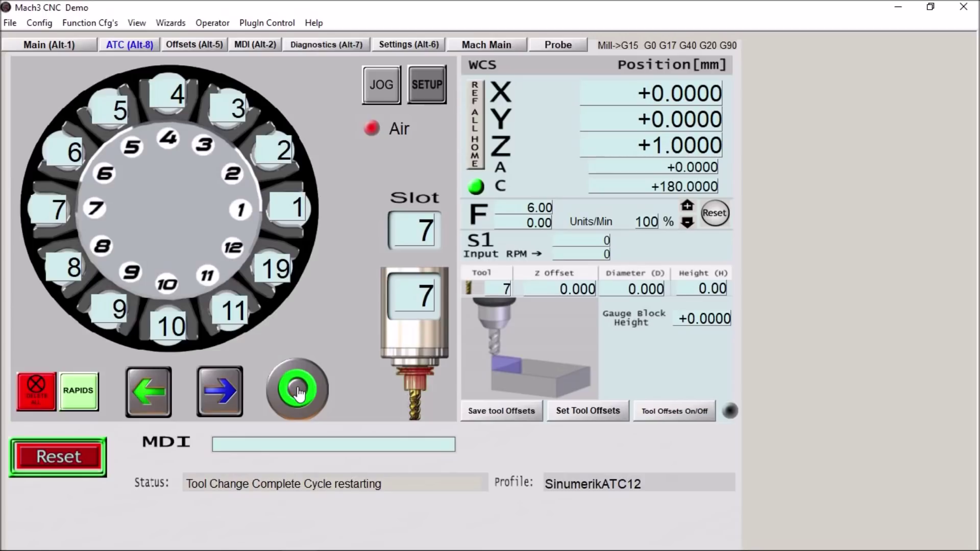
click(298, 393)
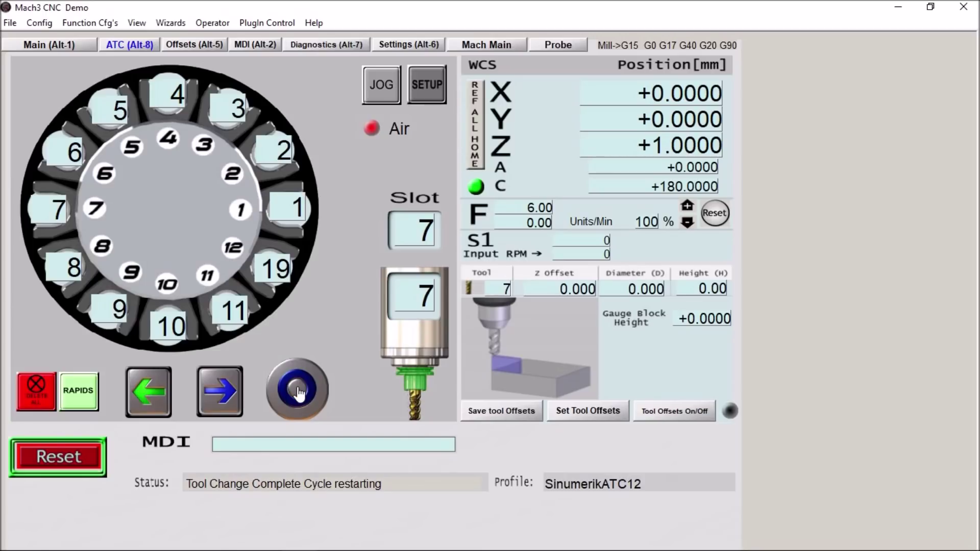
Rotate the carousel to position 12 without loading its tool, and assign tool number 99 to that slot.
click(233, 250)
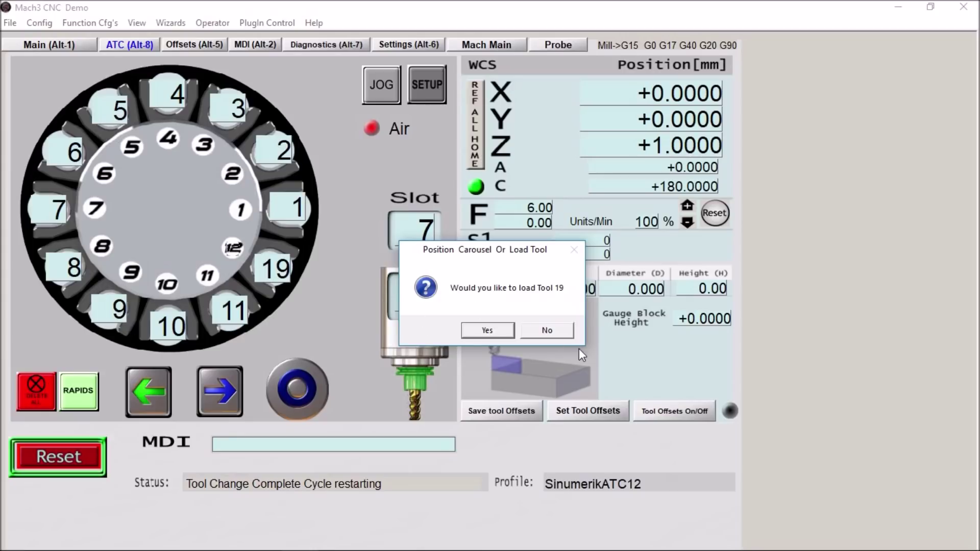
click(547, 330)
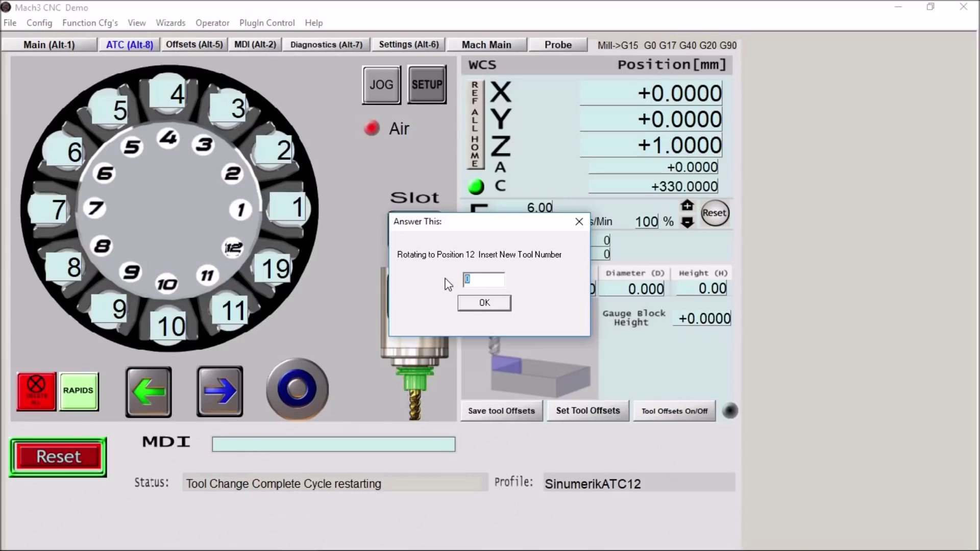
text(99)
click(482, 304)
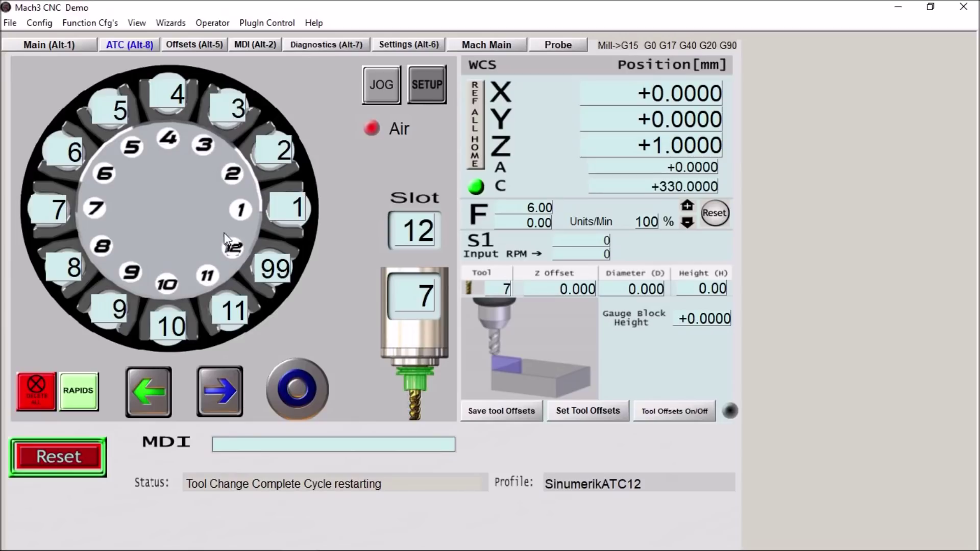
Try to load tool 1 from carousel slot 1 and cancel the tool change at the air pressure fault.
click(242, 211)
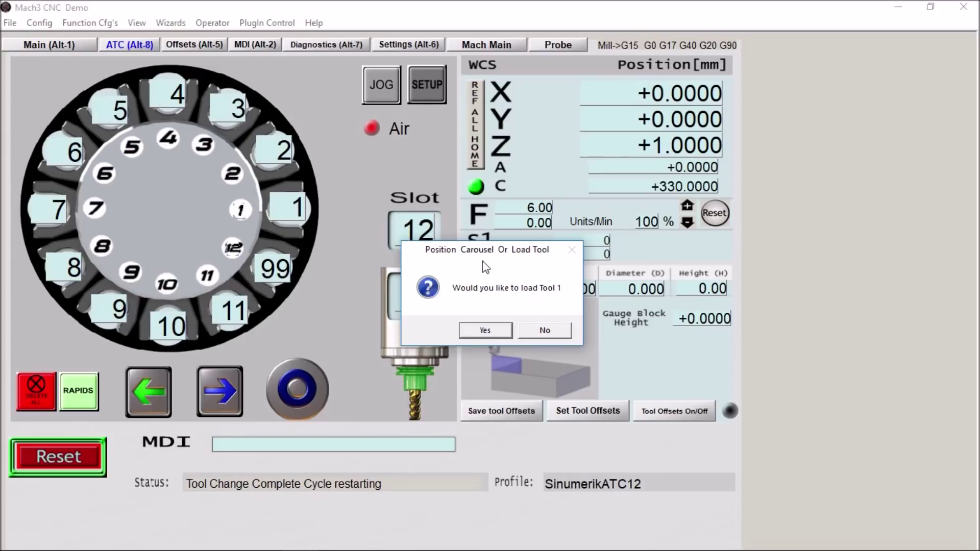
drag(482, 251, 581, 250)
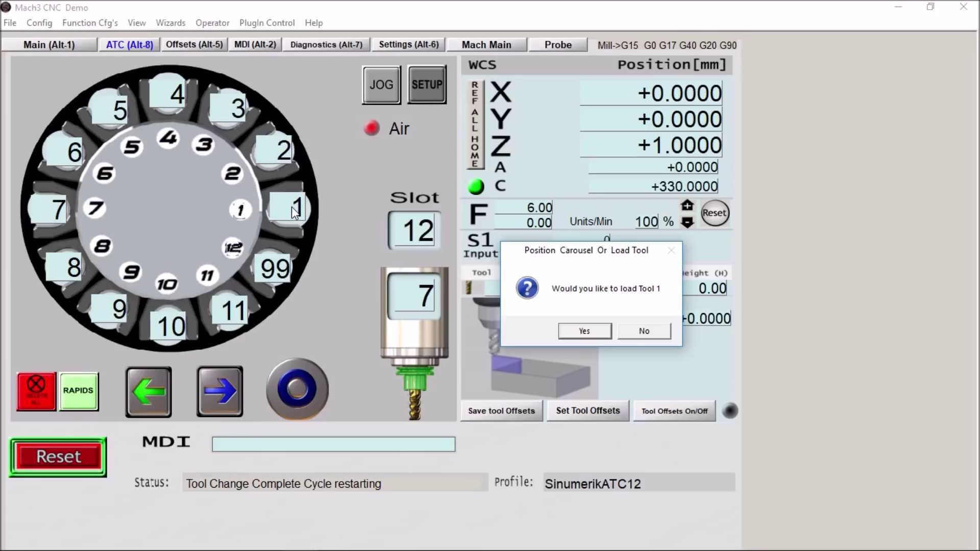
click(583, 332)
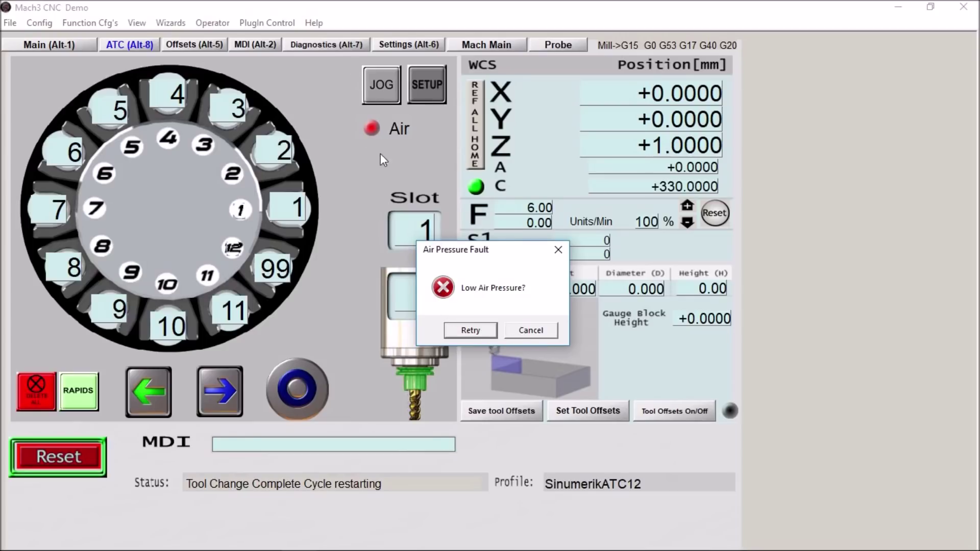
click(530, 330)
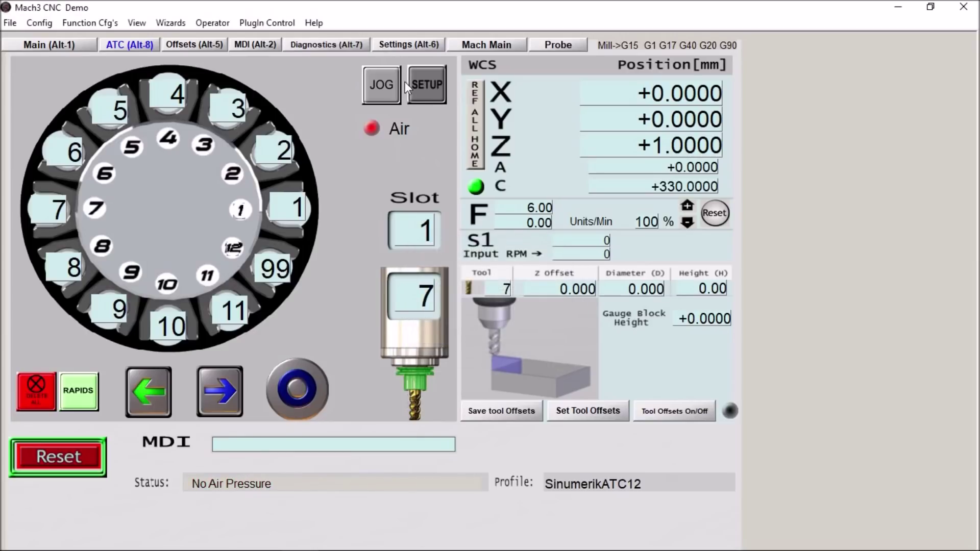
Turn off the Air Switch option in the ATC setup and return to the ATC screen.
click(426, 84)
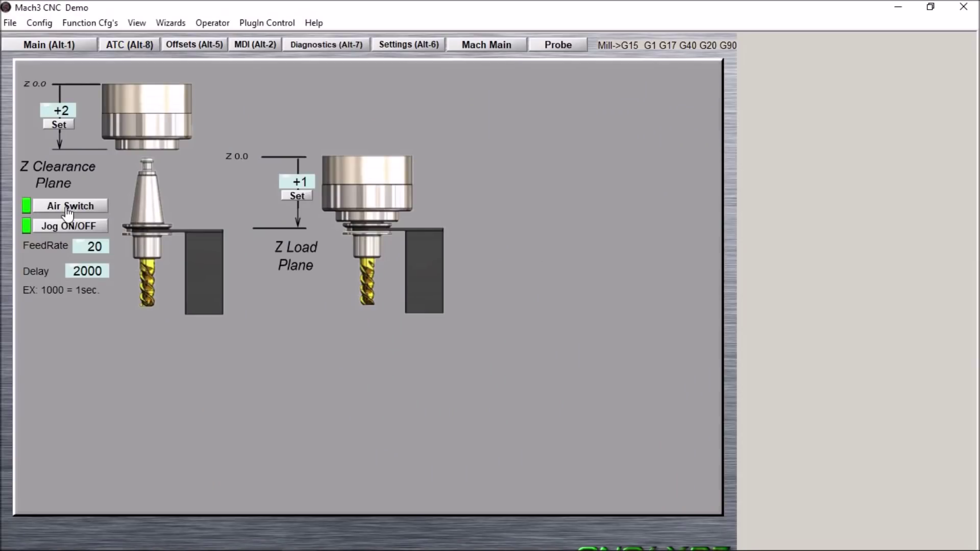
click(69, 207)
click(129, 47)
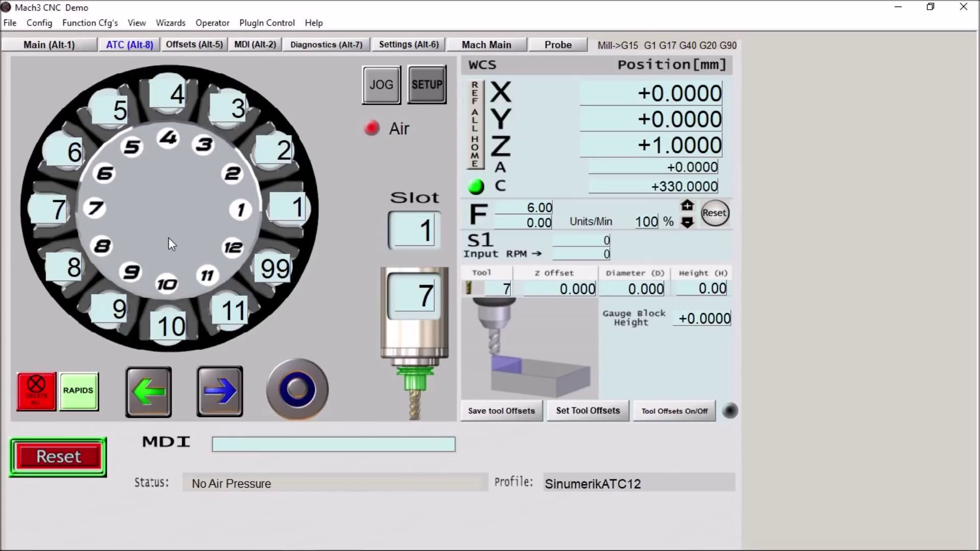
Load tool 1 from carousel slot 1 into the spindle.
click(241, 209)
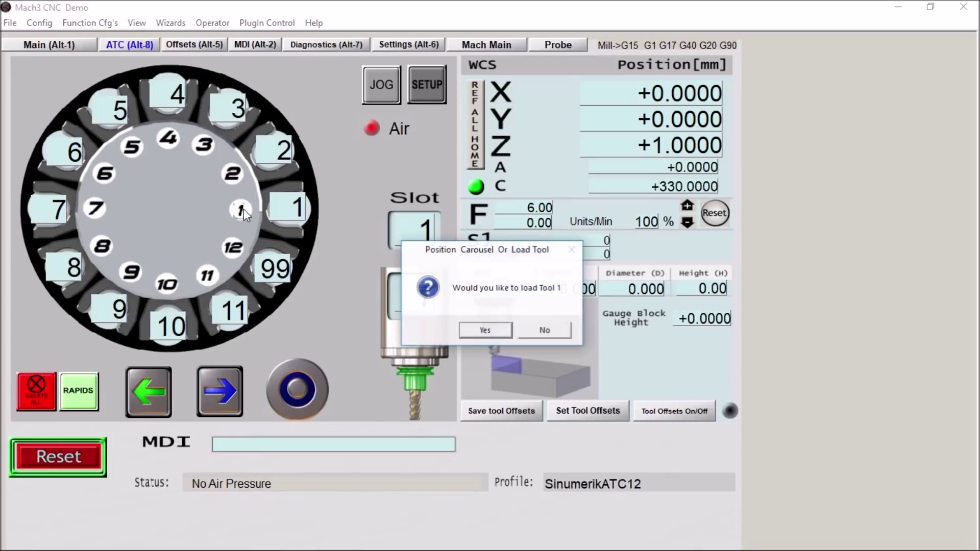
click(486, 330)
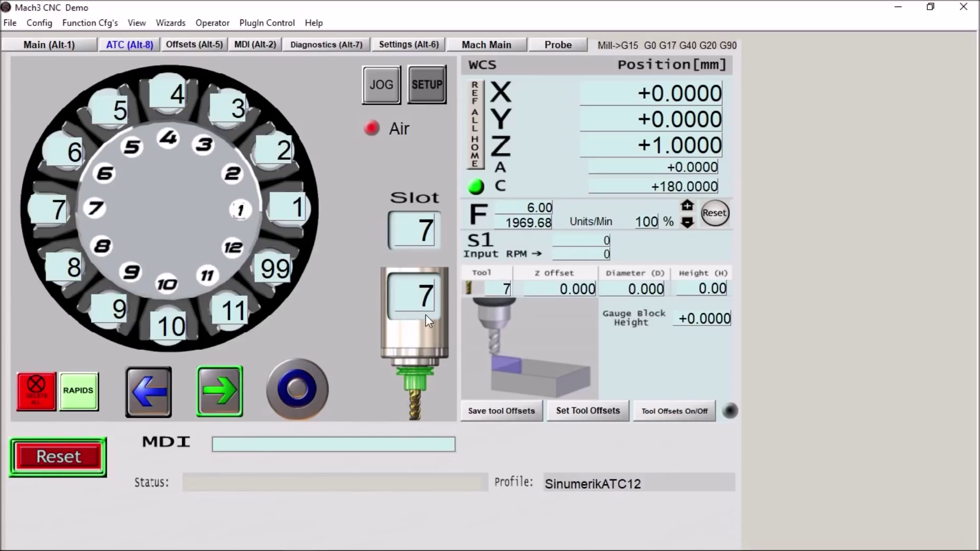
click(214, 393)
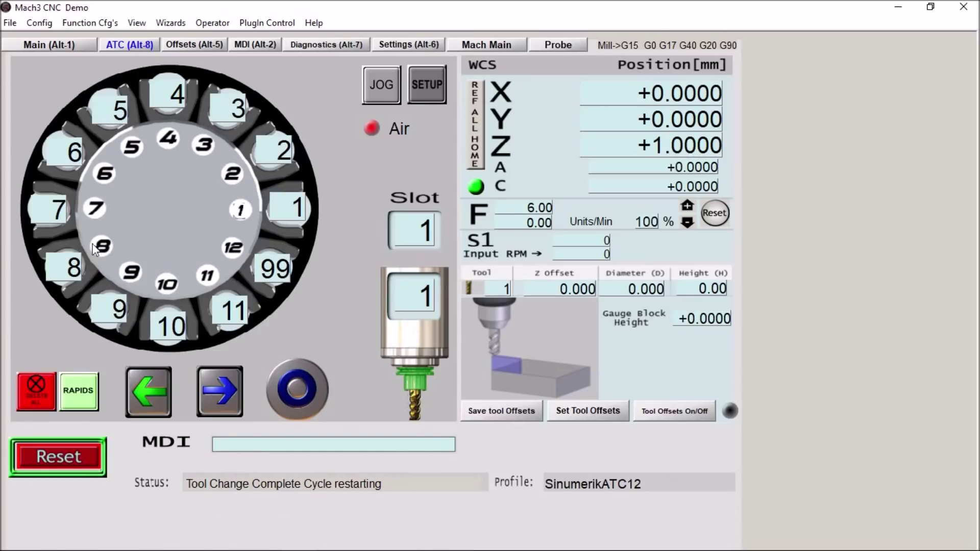
Change to tool 7 by running the previous MDI command M6T7, retrying the ATC slide extension to complete the change.
click(228, 443)
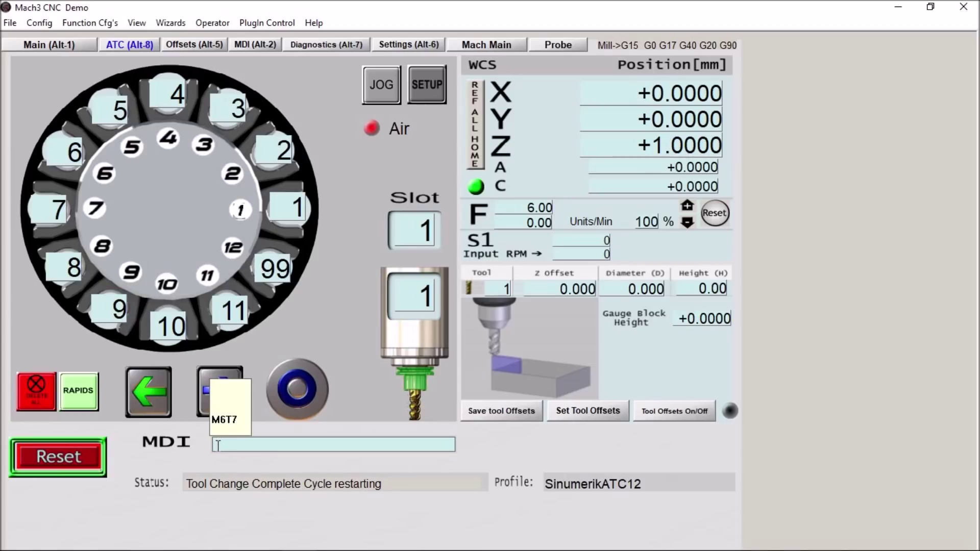
key(Up)
key(Return)
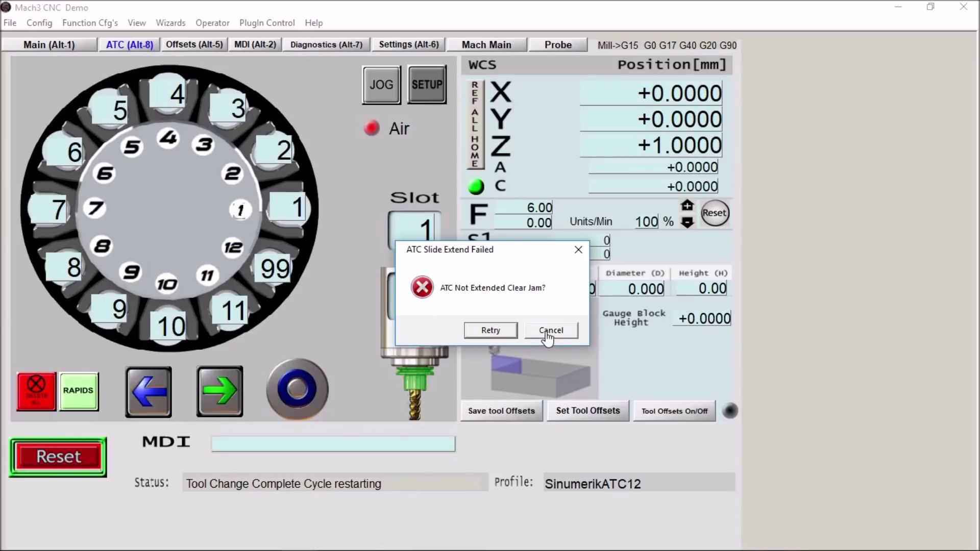
click(489, 331)
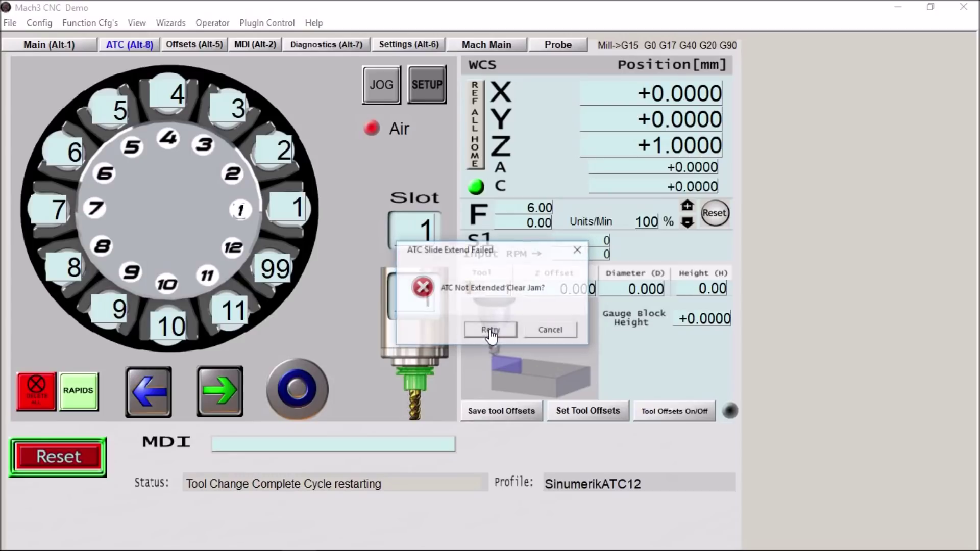
click(220, 390)
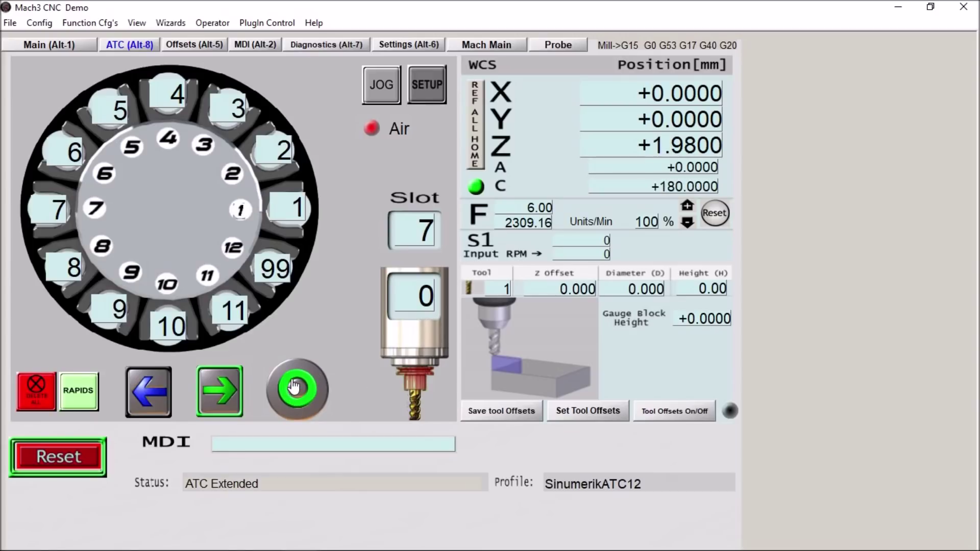
click(298, 384)
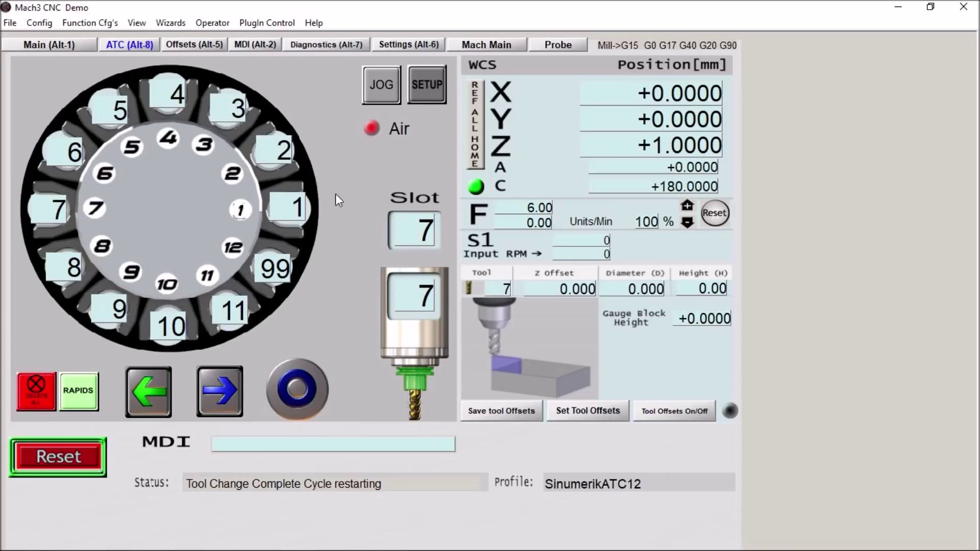
Review the ATC setup page and return to the ATC screen.
click(424, 88)
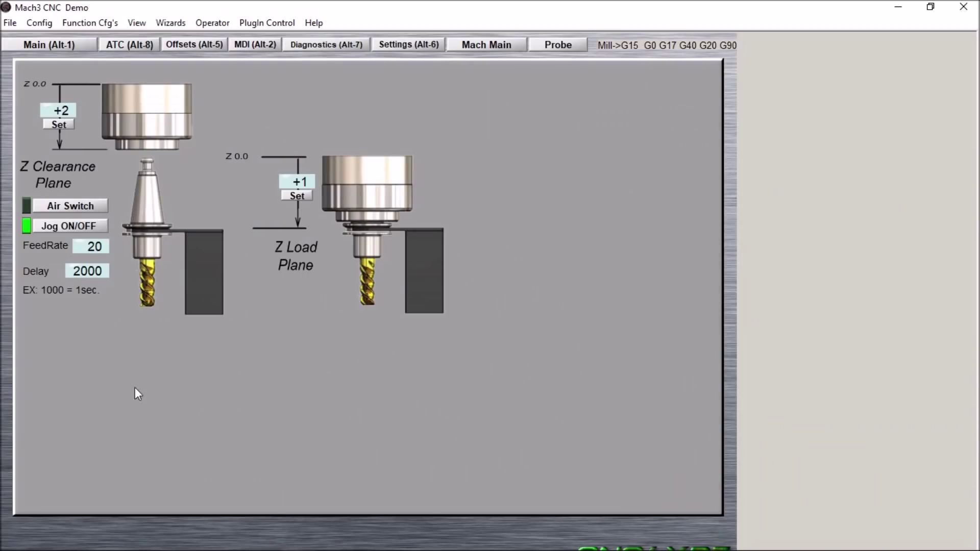
click(145, 49)
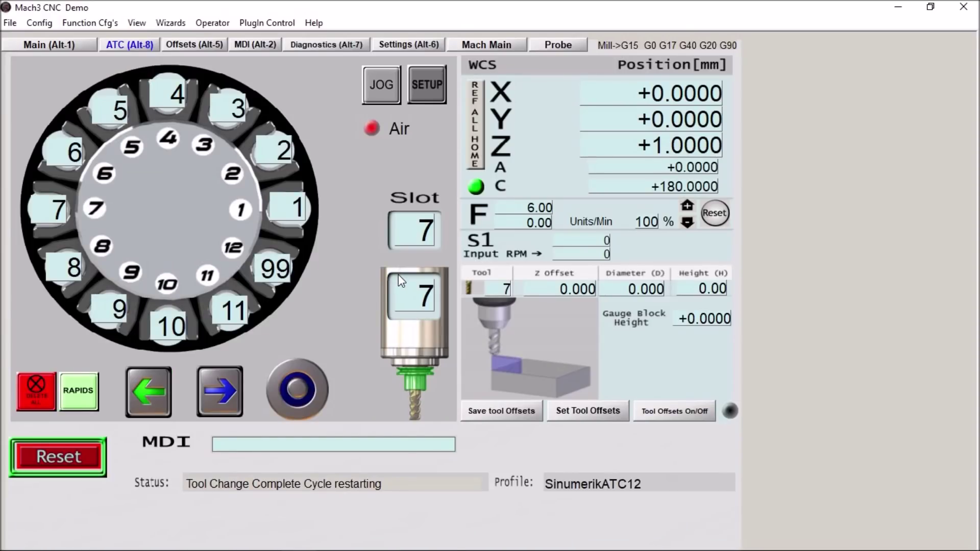